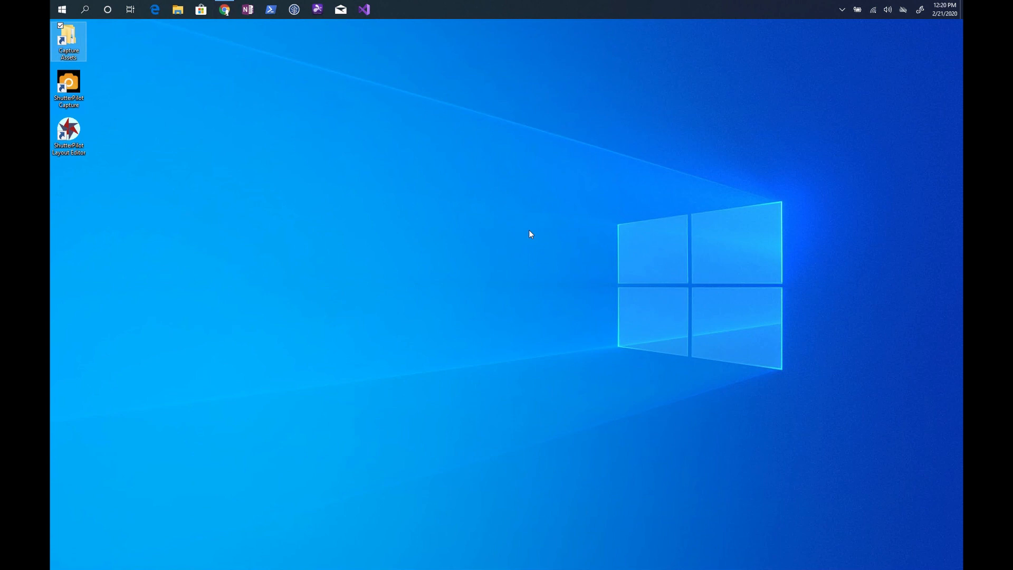
Step: Launch ShutterPilot Layout Editor in a maximized window and create a new layout
{"action": "left_click", "coordinate": [78, 154]}
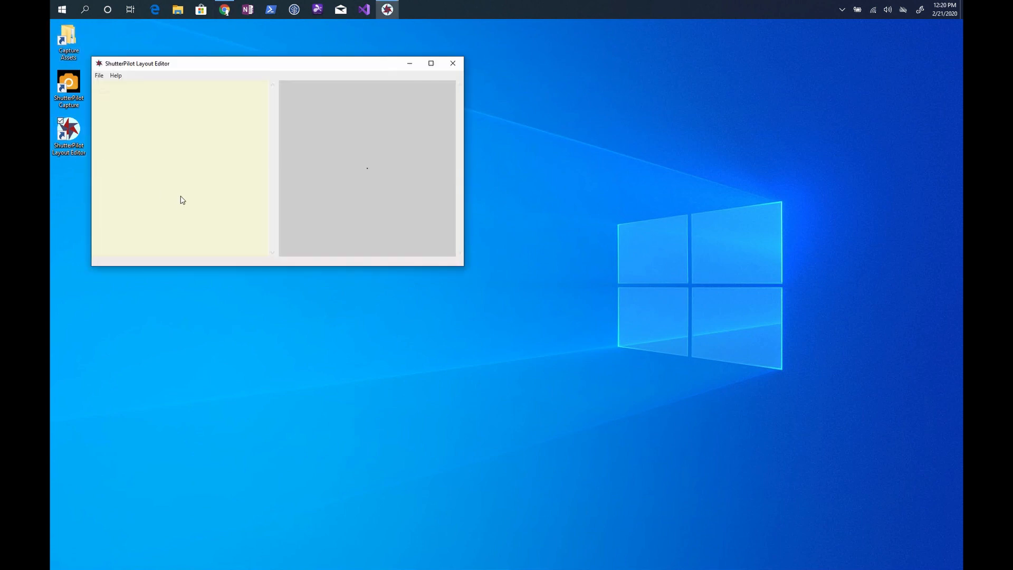
{"action": "left_click", "coordinate": [431, 64]}
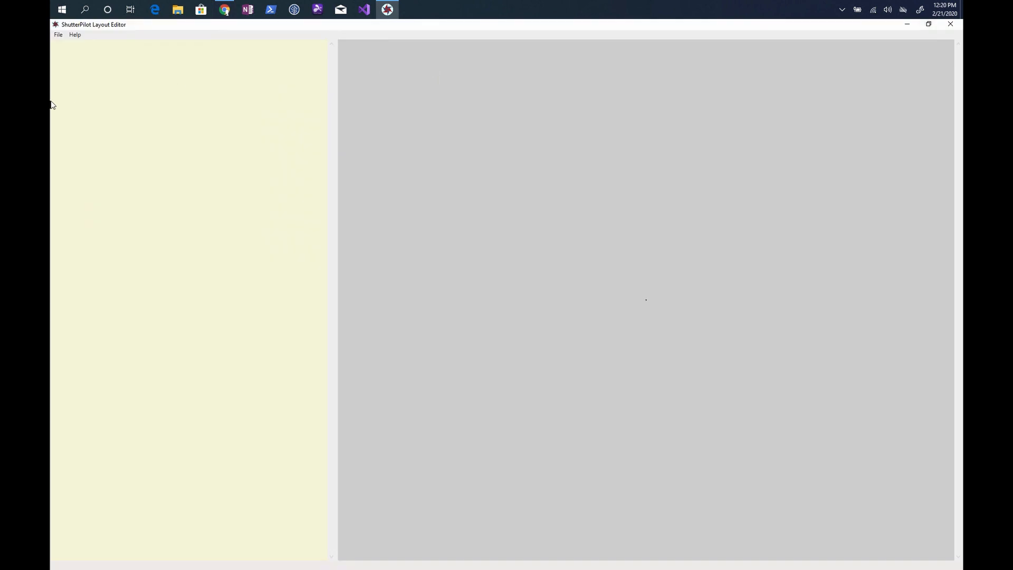
{"action": "left_click", "coordinate": [58, 35]}
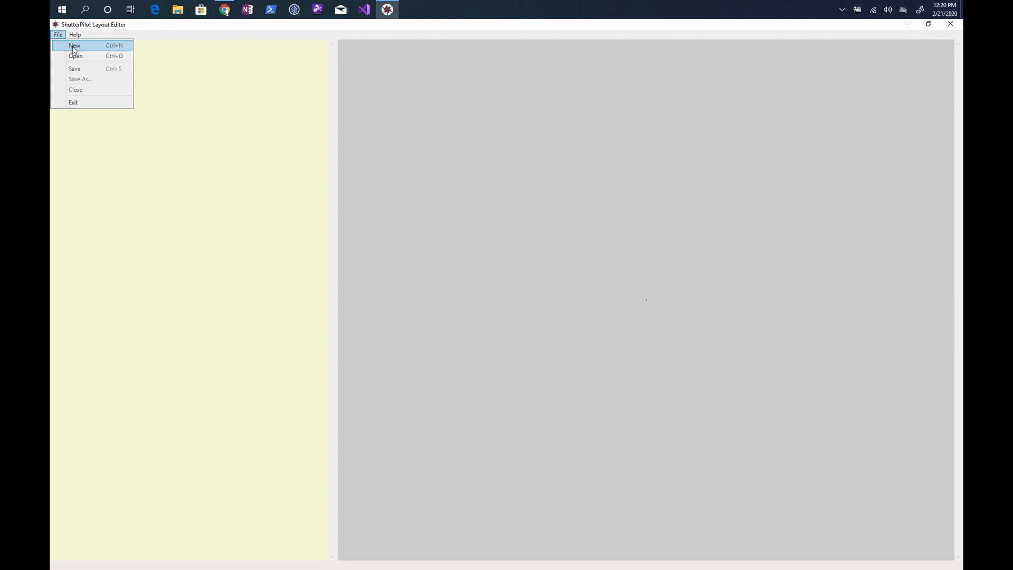
{"action": "left_click", "coordinate": [74, 49]}
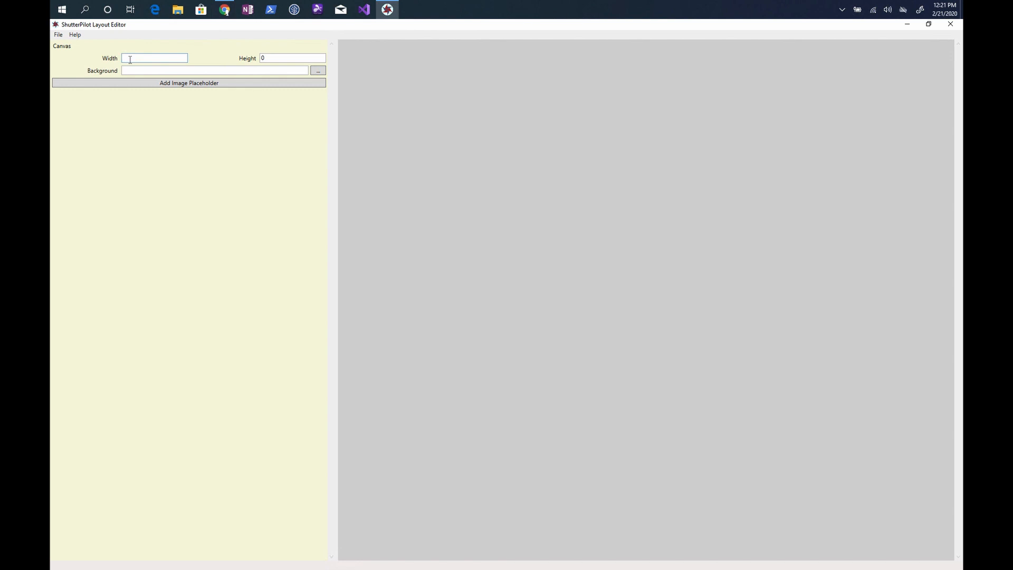
Step: Set the canvas width to 1844 and its height to 1240
{"action": "type", "text": "1844"}
{"action": "left_click", "coordinate": [272, 59]}
{"action": "key", "text": "BackSpace"}
{"action": "type", "text": "1240"}
{"action": "key", "text": "Tab"}
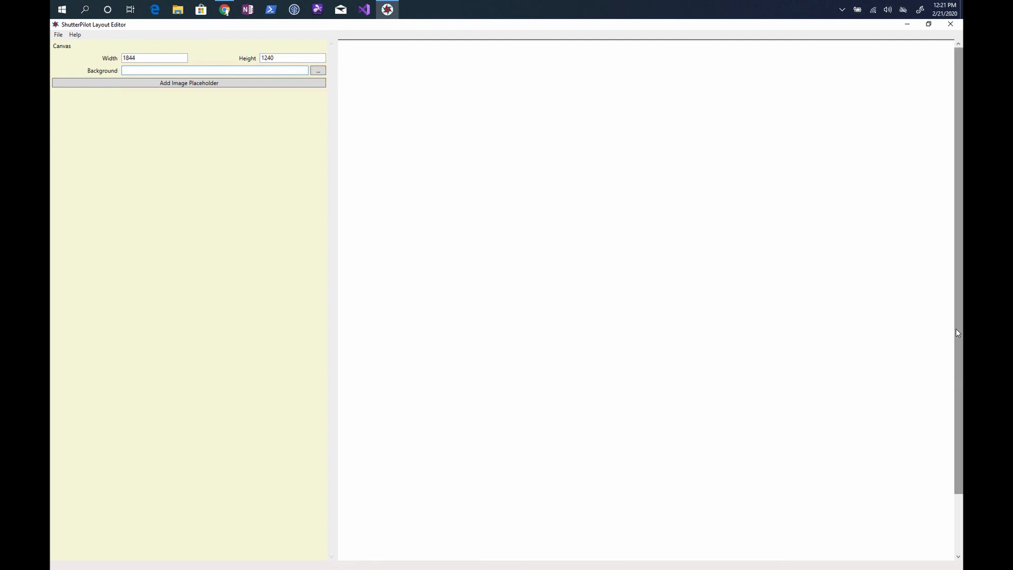
Step: Set the canvas background to 71f3c19b08984c34a855d922fd4a0264.jpg from the Backgrounds folder in Capture Assets
{"action": "left_click", "coordinate": [318, 72]}
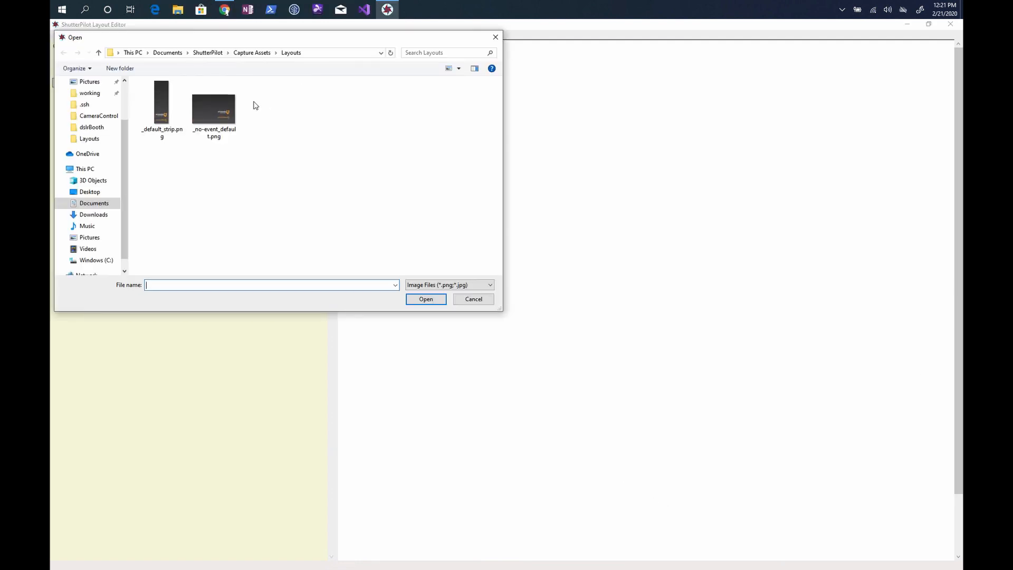
{"action": "left_click", "coordinate": [242, 53]}
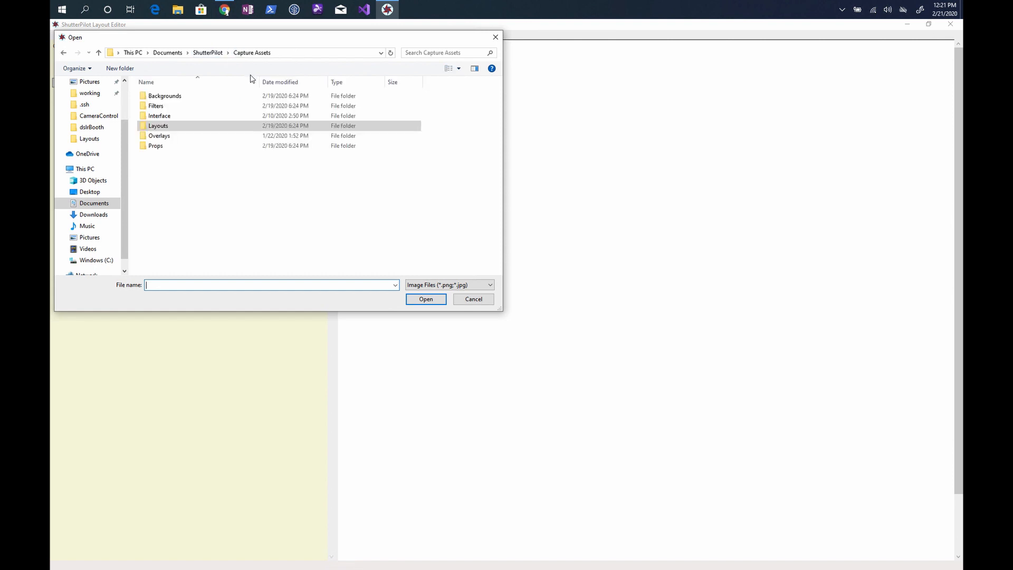
{"action": "left_click", "coordinate": [166, 98]}
{"action": "double_click", "coordinate": [166, 98]}
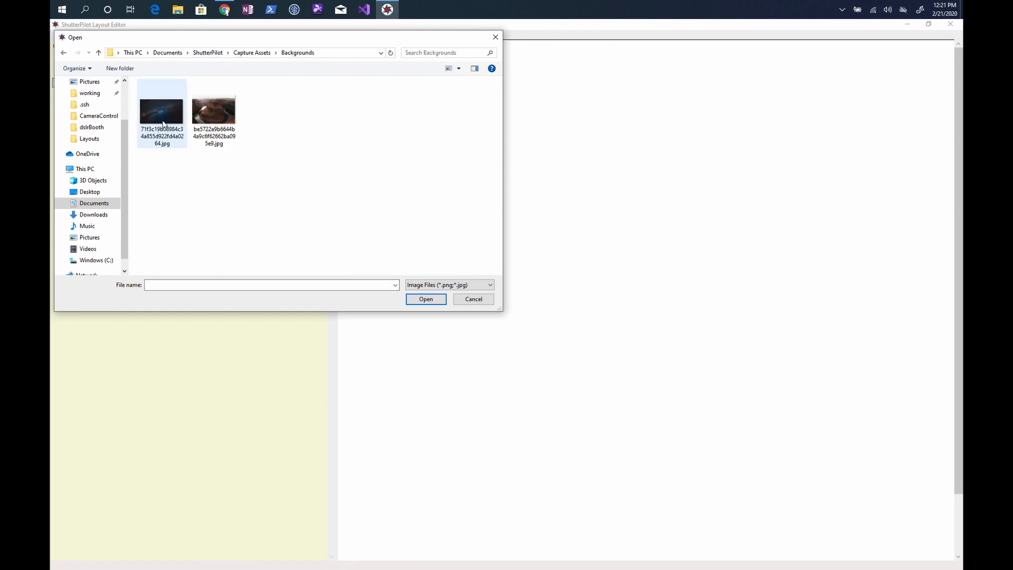
{"action": "left_click", "coordinate": [164, 123]}
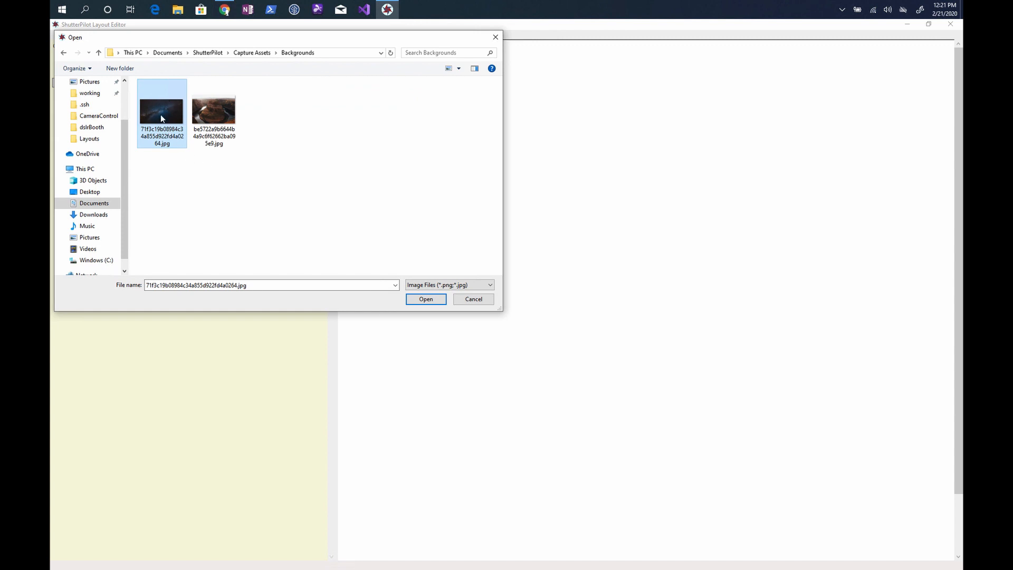
{"action": "left_click", "coordinate": [423, 300]}
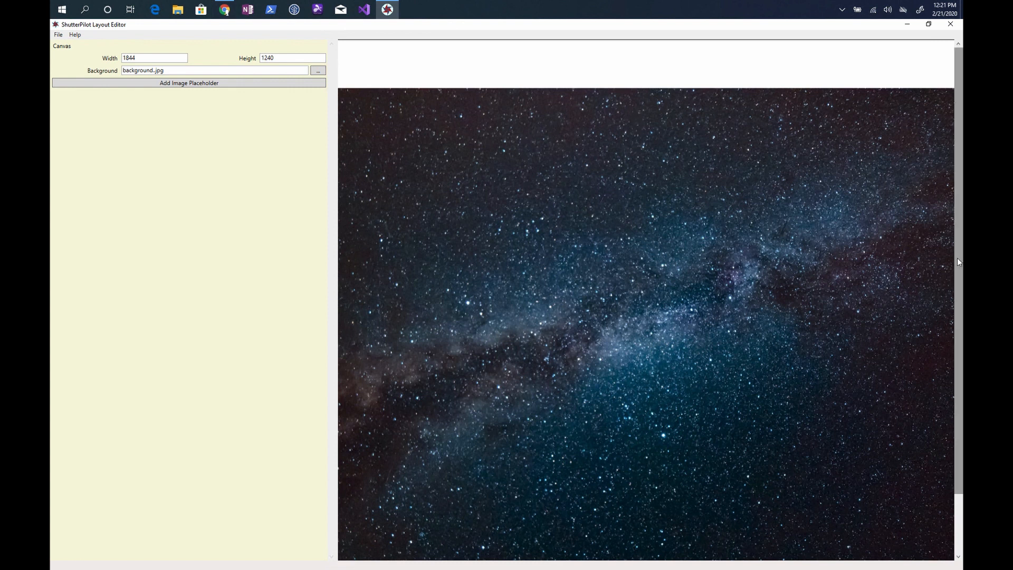
Step: Add an image placeholder with a width of 922 and a height of 620
{"action": "left_click_drag", "start_coordinate": [957, 257], "coordinate": [948, 205]}
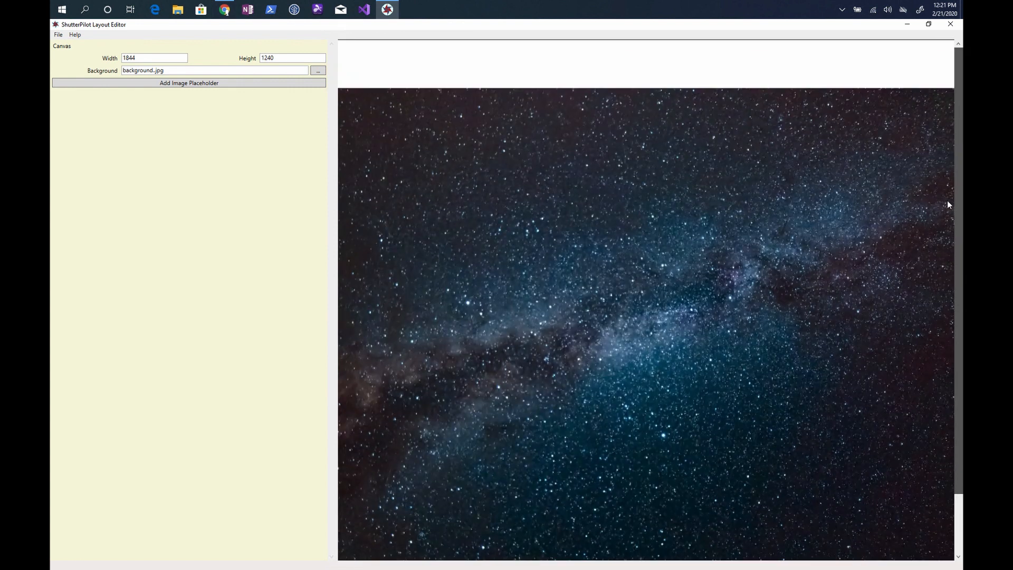
{"action": "left_click", "coordinate": [165, 84]}
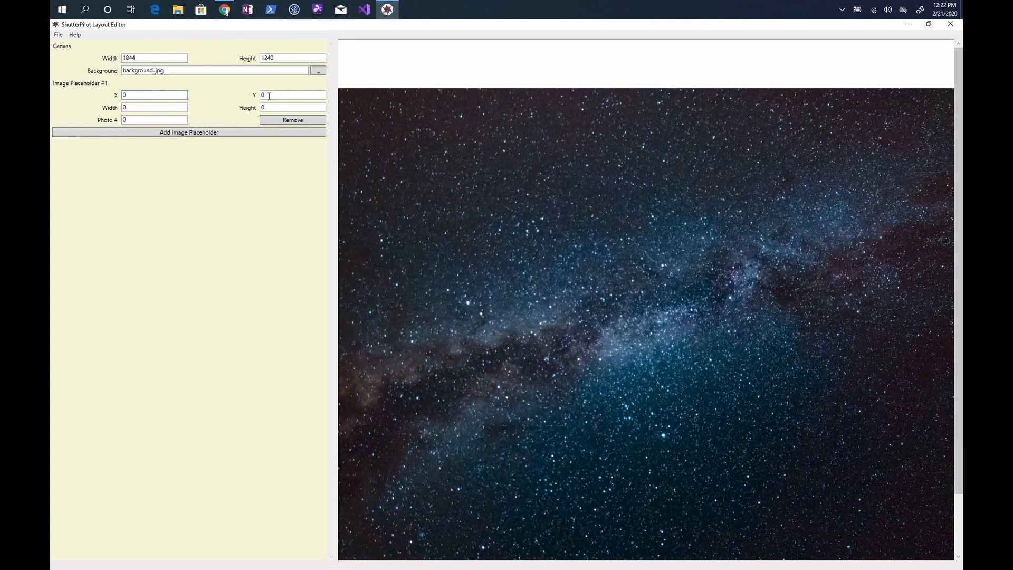
{"action": "left_click", "coordinate": [146, 109]}
{"action": "key", "text": "BackSpace"}
{"action": "type", "text": "922"}
{"action": "left_click", "coordinate": [271, 108]}
{"action": "key", "text": "BackSpace"}
{"action": "type", "text": "620"}
{"action": "left_click", "coordinate": [128, 121]}
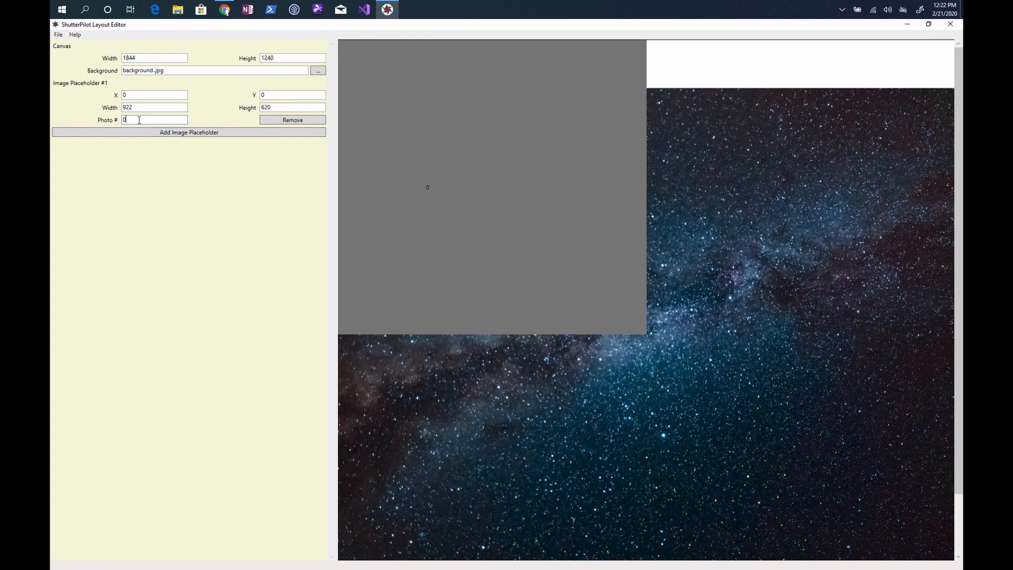
Step: Add a second image placeholder at X 922 with a width and height of 40
{"action": "left_click", "coordinate": [185, 134]}
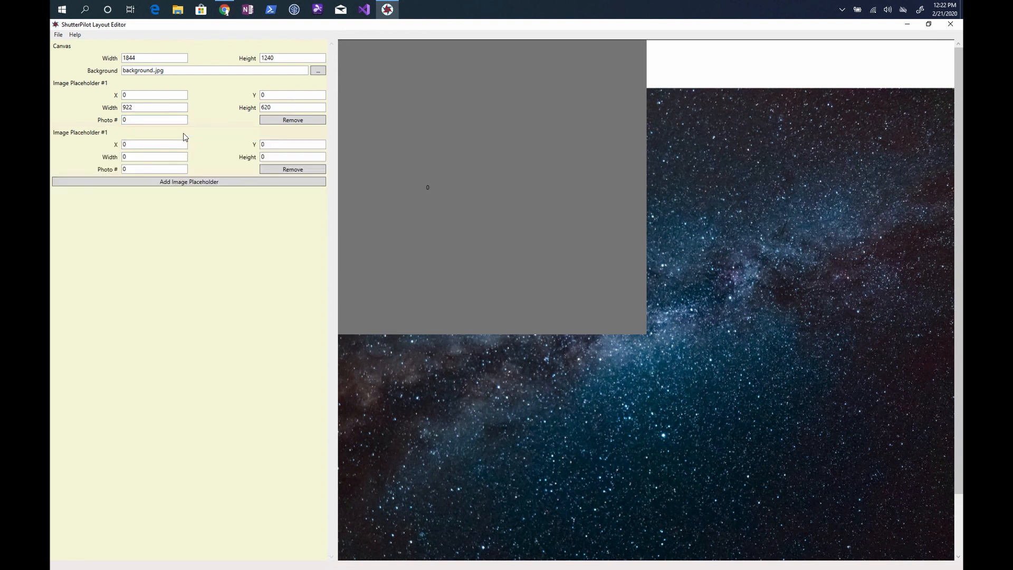
{"action": "left_click", "coordinate": [145, 146]}
{"action": "key", "text": "BackSpace"}
{"action": "type", "text": "922"}
{"action": "left_click", "coordinate": [147, 159]}
{"action": "key", "text": "BackSpace"}
{"action": "type", "text": "40"}
{"action": "left_click", "coordinate": [271, 157]}
{"action": "key", "text": "BackSpace"}
{"action": "type", "text": "40"}
{"action": "left_click", "coordinate": [289, 144]}
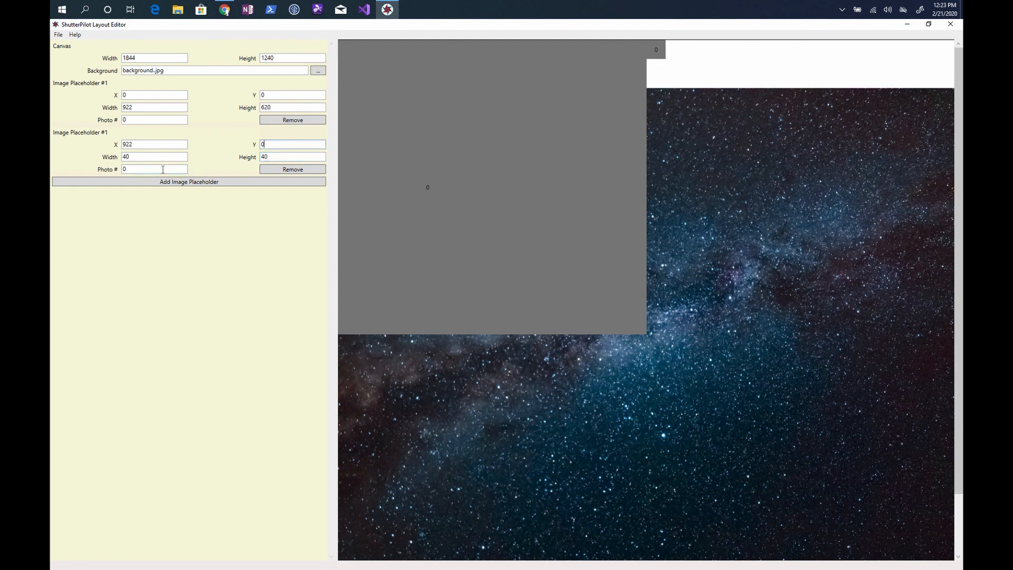
Step: Enlarge the second placeholder to a width of 620 and a height of 620
{"action": "left_click", "coordinate": [141, 156]}
{"action": "key", "text": "BackSpace"}
{"action": "key", "text": "BackSpace"}
{"action": "type", "text": "20"}
{"action": "key", "text": "Tab"}
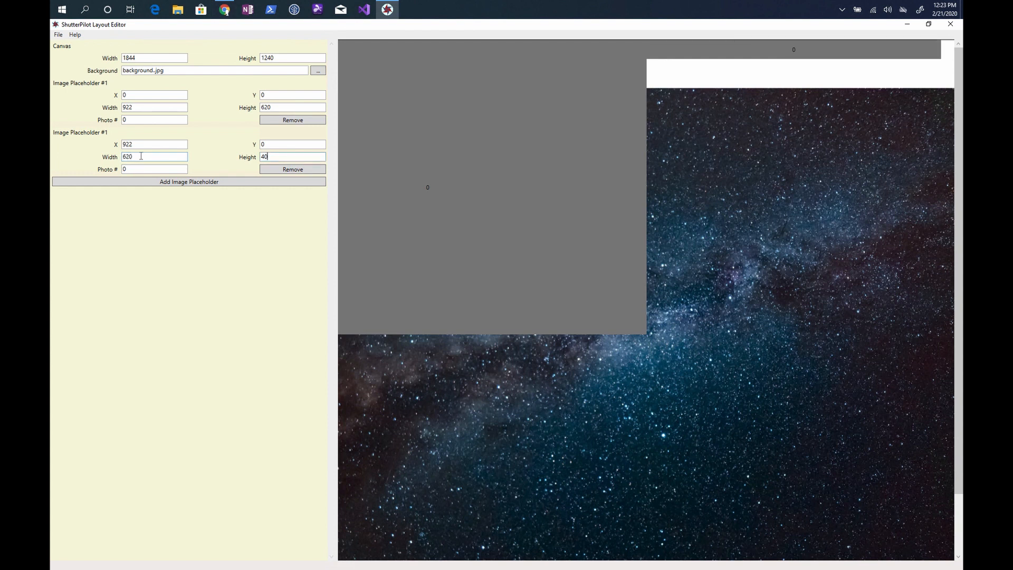
{"action": "key", "text": "BackSpace"}
{"action": "key", "text": "BackSpace"}
{"action": "type", "text": "620"}
{"action": "left_click", "coordinate": [280, 145]}
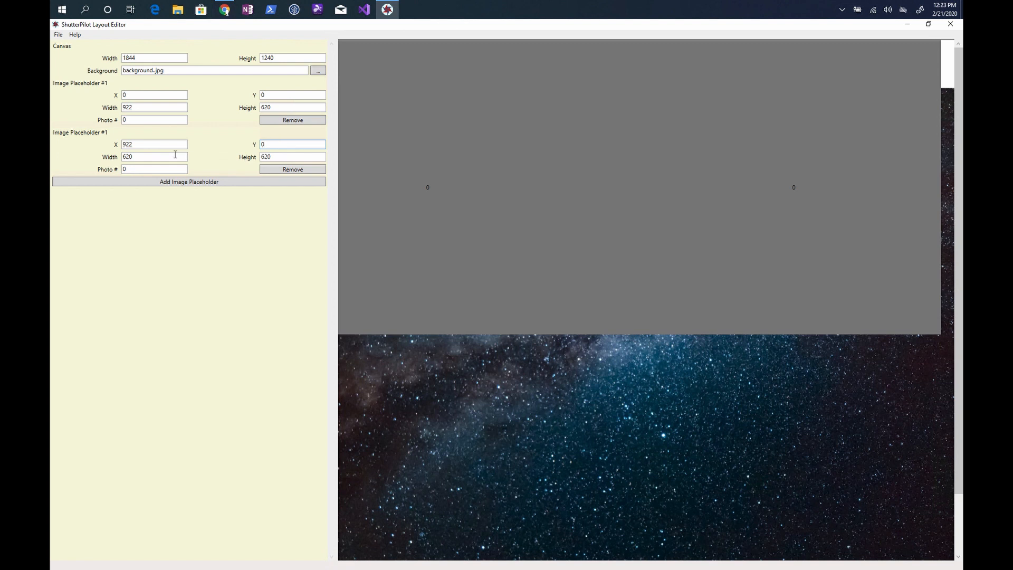
Step: Set the second placeholder's X position to 1024
{"action": "left_click", "coordinate": [136, 146]}
{"action": "key", "text": "BackSpace"}
{"action": "key", "text": "BackSpace"}
{"action": "key", "text": "BackSpace"}
{"action": "type", "text": "1024"}
{"action": "left_click", "coordinate": [277, 144]}
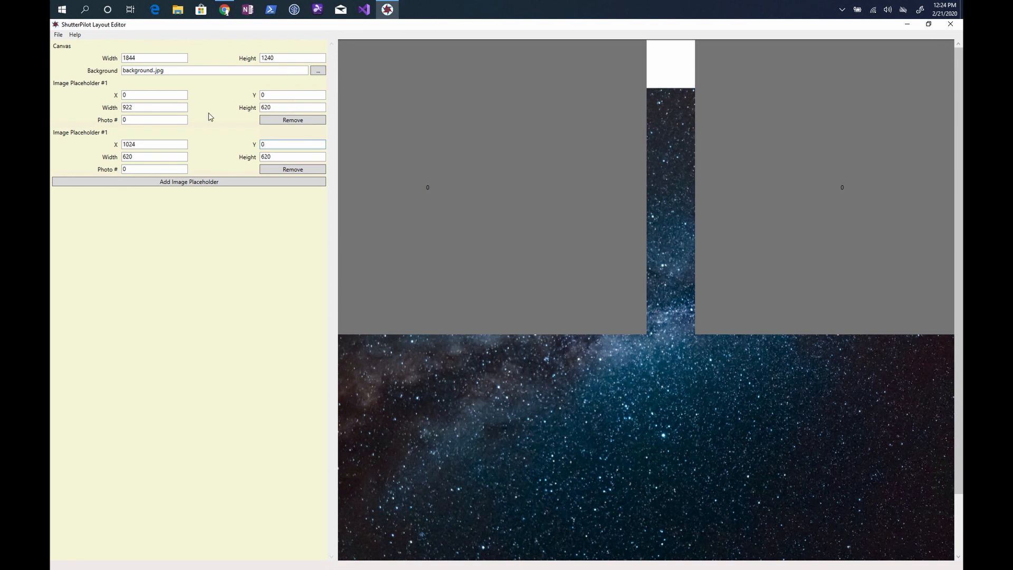
Step: Widen the layout preview and add a third image placeholder positioned at X 0, Y 640
{"action": "left_click_drag", "start_coordinate": [338, 236], "coordinate": [226, 231]}
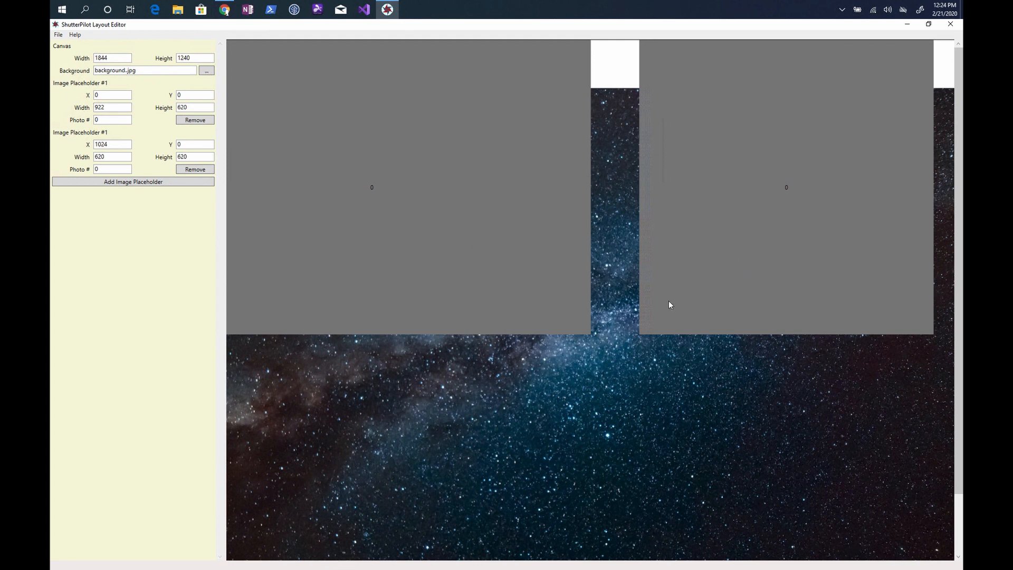
{"action": "scroll", "coordinate": [669, 300], "scroll_direction": "down", "scroll_amount": 1}
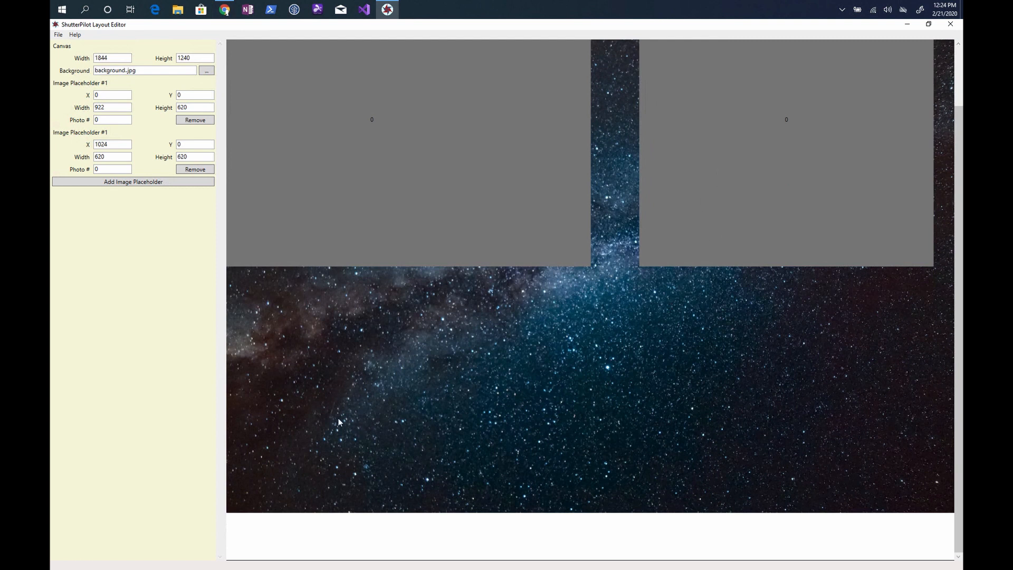
{"action": "left_click", "coordinate": [118, 182]}
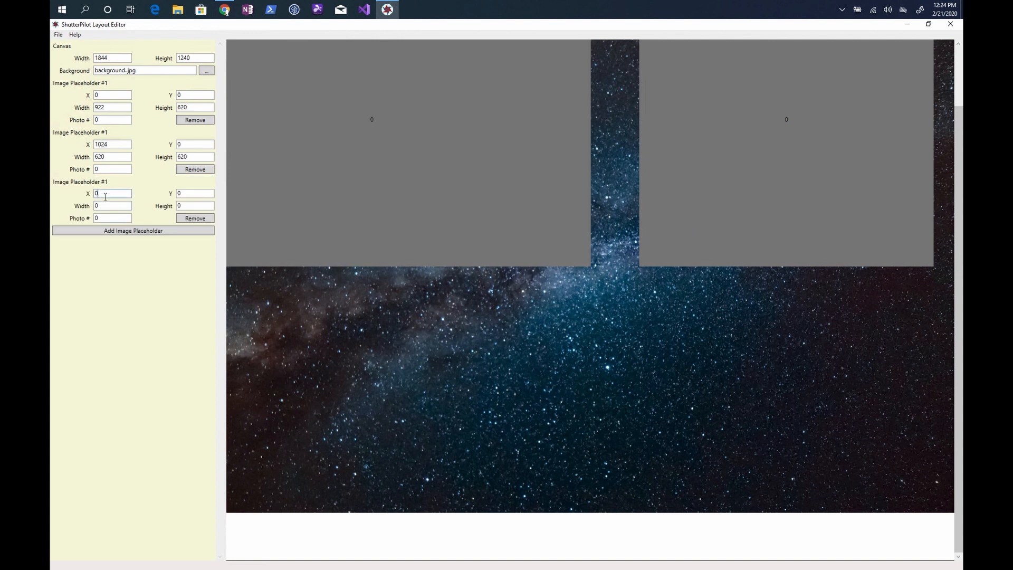
{"action": "key", "text": "BackSpace"}
{"action": "type", "text": "640"}
{"action": "key", "text": "Tab"}
{"action": "key", "text": "shift+Tab"}
{"action": "type", "text": "0"}
{"action": "left_click", "coordinate": [187, 194]}
{"action": "key", "text": "BackSpace"}
{"action": "type", "text": "640"}
Step: Set the third placeholder's width to 620 and its height to 400
{"action": "left_click", "coordinate": [116, 206]}
{"action": "key", "text": "BackSpace"}
{"action": "type", "text": "620"}
{"action": "left_click", "coordinate": [185, 205]}
{"action": "key", "text": "BackSpace"}
{"action": "type", "text": "400"}
{"action": "left_click", "coordinate": [112, 218]}
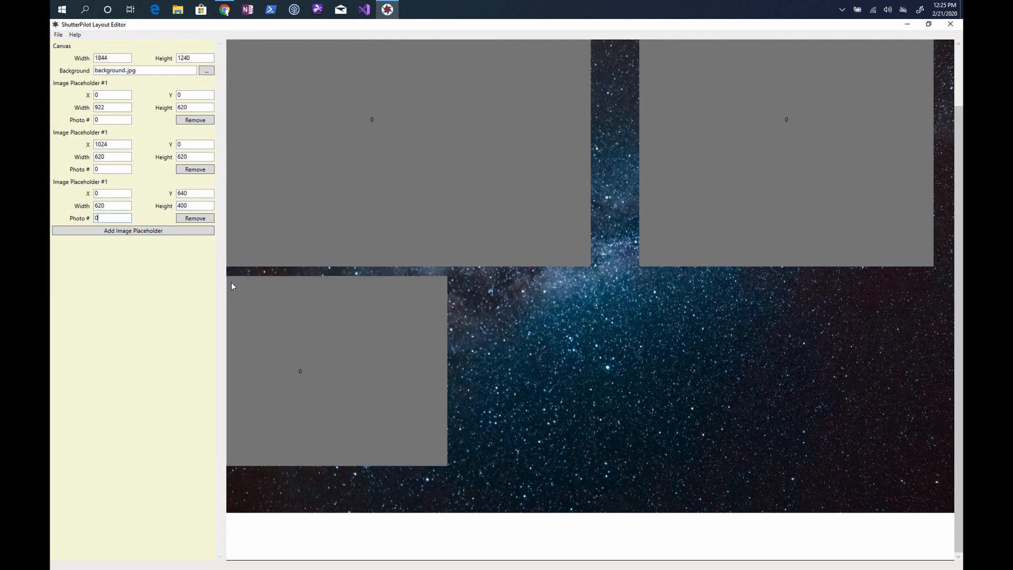
Step: Move the third placeholder to X 300, Y 700
{"action": "left_click", "coordinate": [106, 194]}
{"action": "key", "text": "BackSpace"}
{"action": "type", "text": "300"}
{"action": "left_click", "coordinate": [124, 204]}
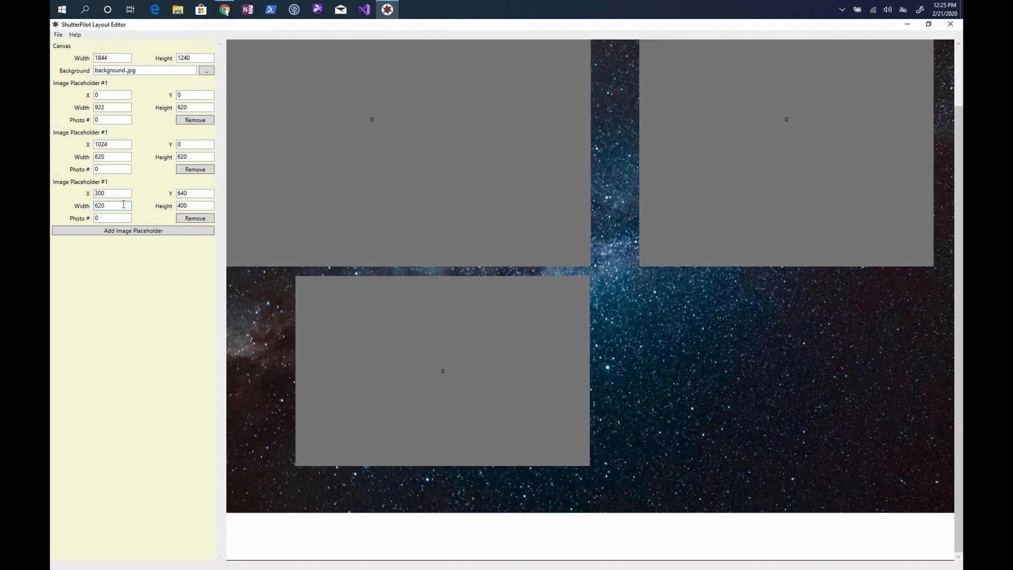
{"action": "double_click", "coordinate": [189, 195]}
{"action": "type", "text": "0"}
{"action": "type", "text": "70"}
{"action": "left_click", "coordinate": [204, 204]}
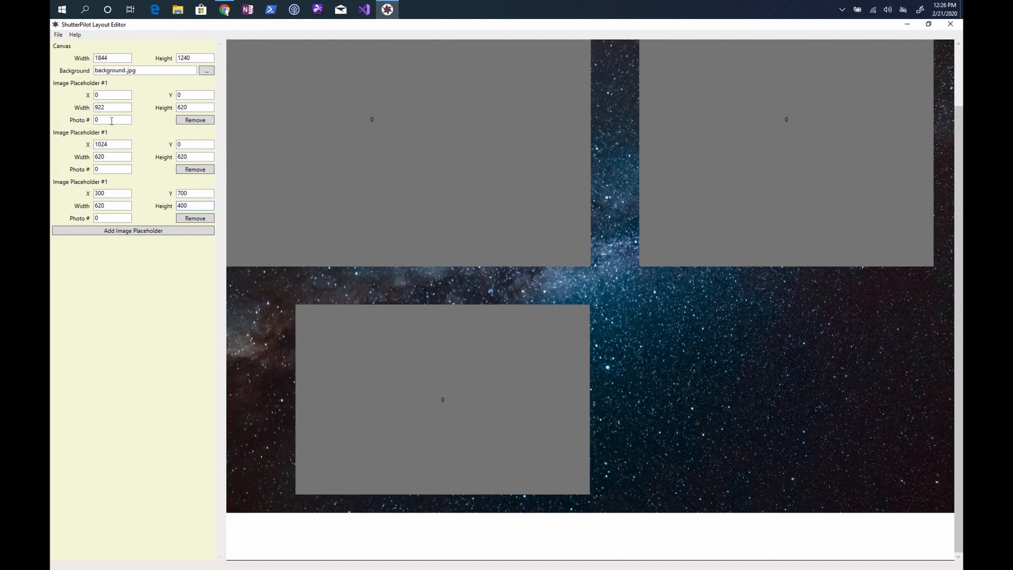
Step: Assign photo number 1 to the second placeholder and photo number 2 to the third
{"action": "left_click", "coordinate": [106, 167]}
{"action": "left_click", "coordinate": [101, 217]}
{"action": "key", "text": "BackSpace"}
{"action": "type", "text": "2"}
Step: Save the layout as "space" in the Layouts folder of Capture Assets
{"action": "left_click", "coordinate": [58, 35]}
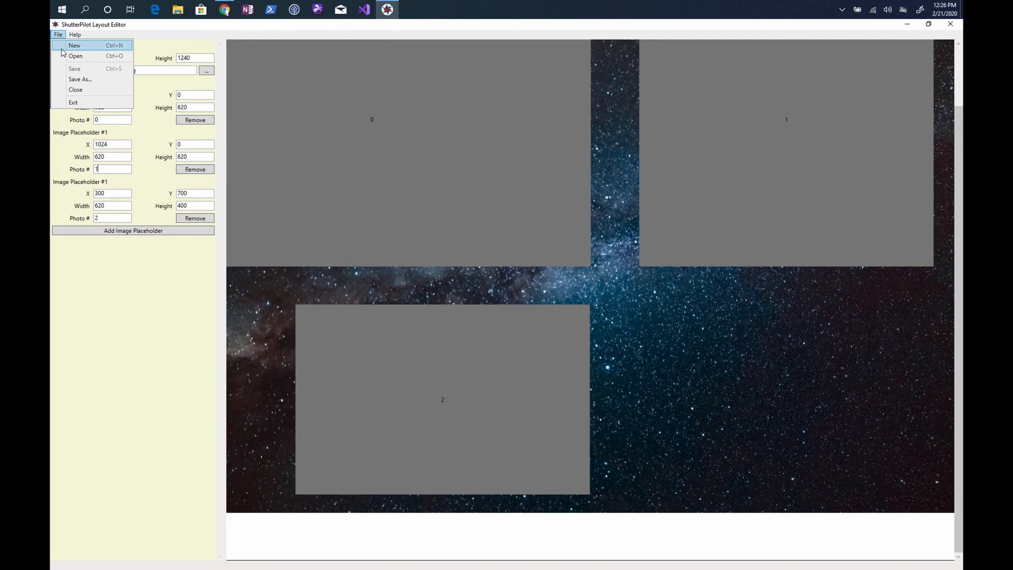
{"action": "left_click", "coordinate": [76, 80]}
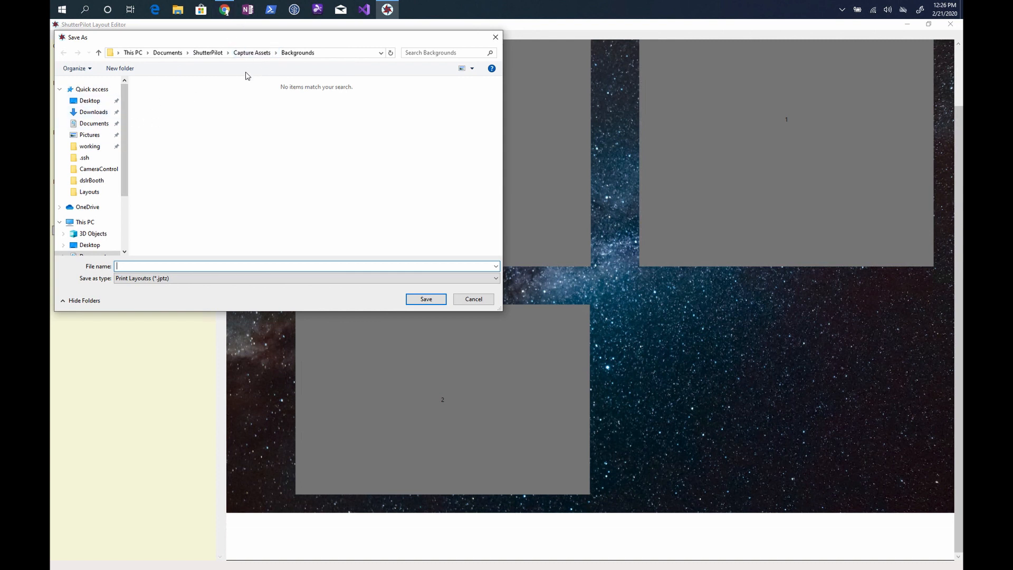
{"action": "left_click", "coordinate": [105, 103]}
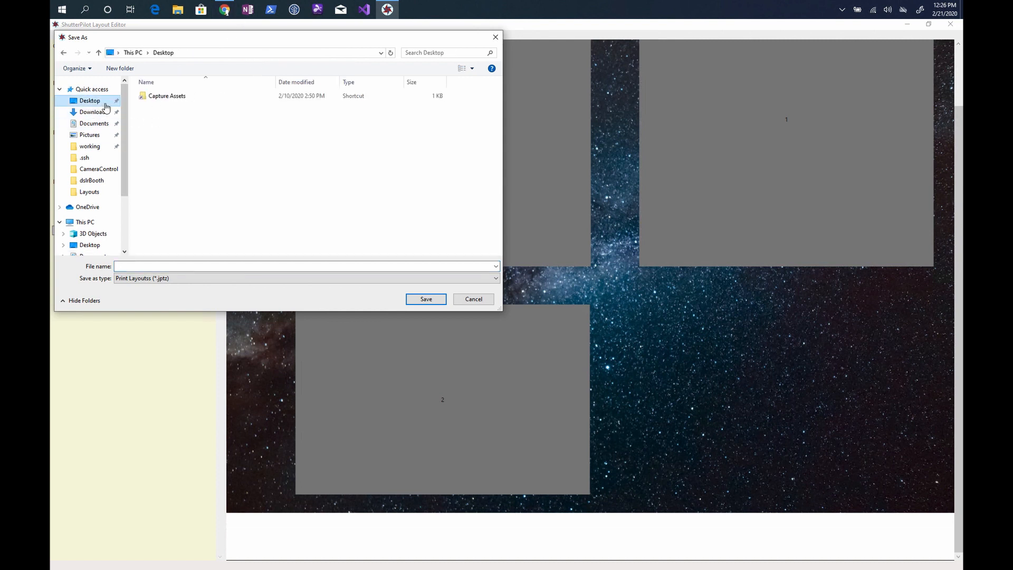
{"action": "double_click", "coordinate": [169, 98]}
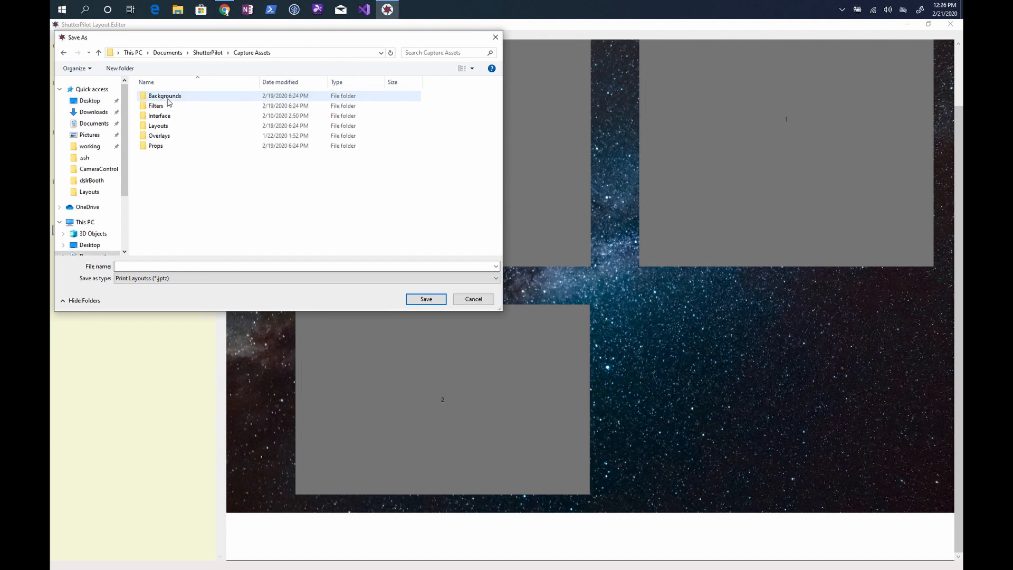
{"action": "double_click", "coordinate": [158, 126]}
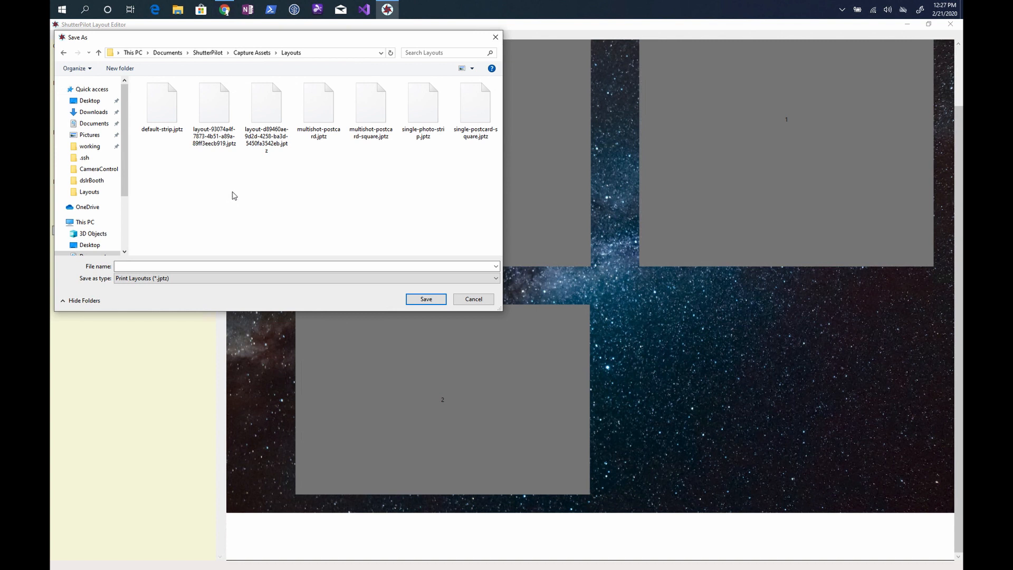
{"action": "left_click", "coordinate": [164, 265]}
{"action": "type", "text": "space"}
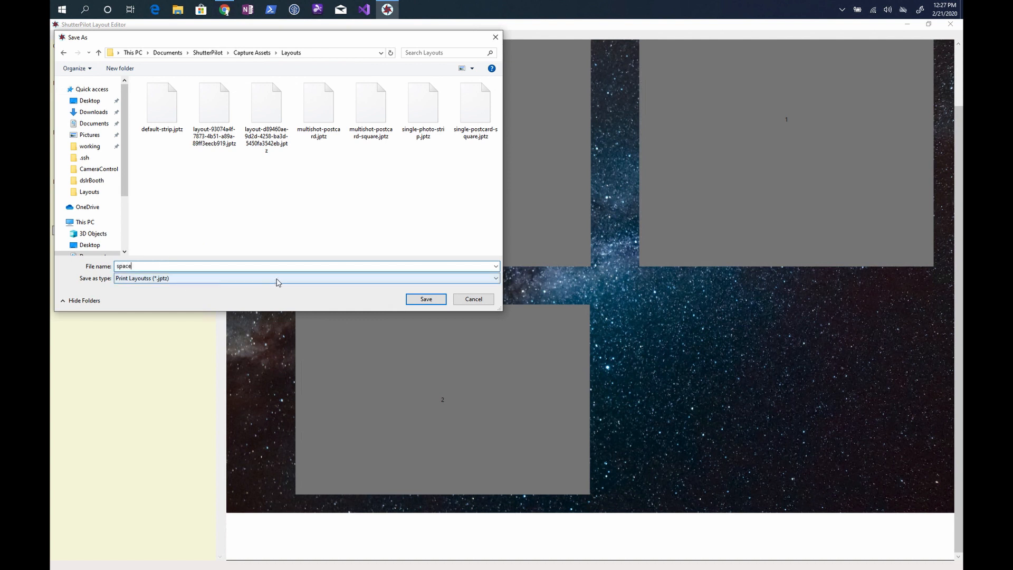
{"action": "left_click", "coordinate": [426, 299]}
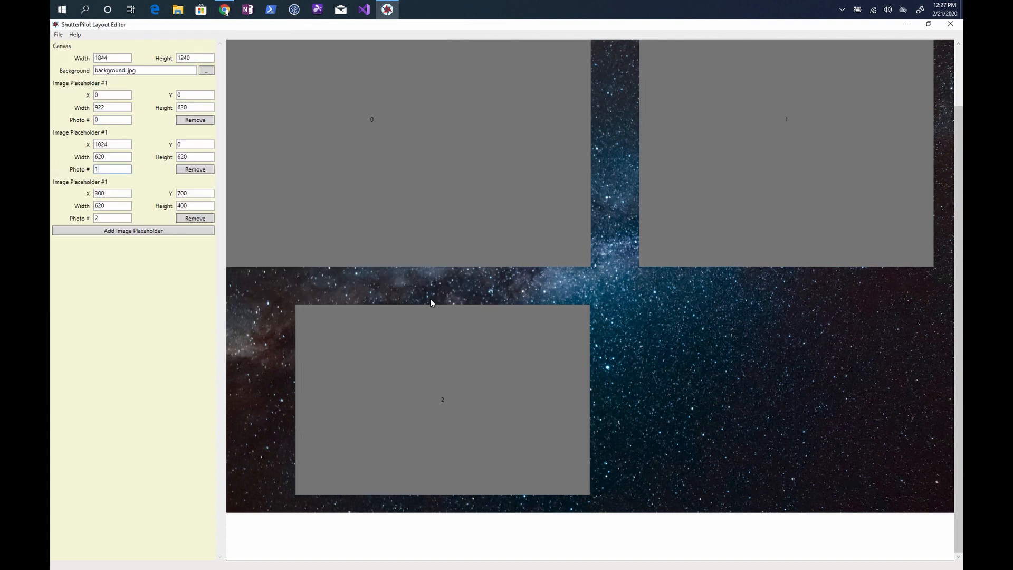
Step: Minimize the editor and locate space.jptz in the Layouts folder inside Capture Assets using File Explorer
{"action": "left_click", "coordinate": [907, 24]}
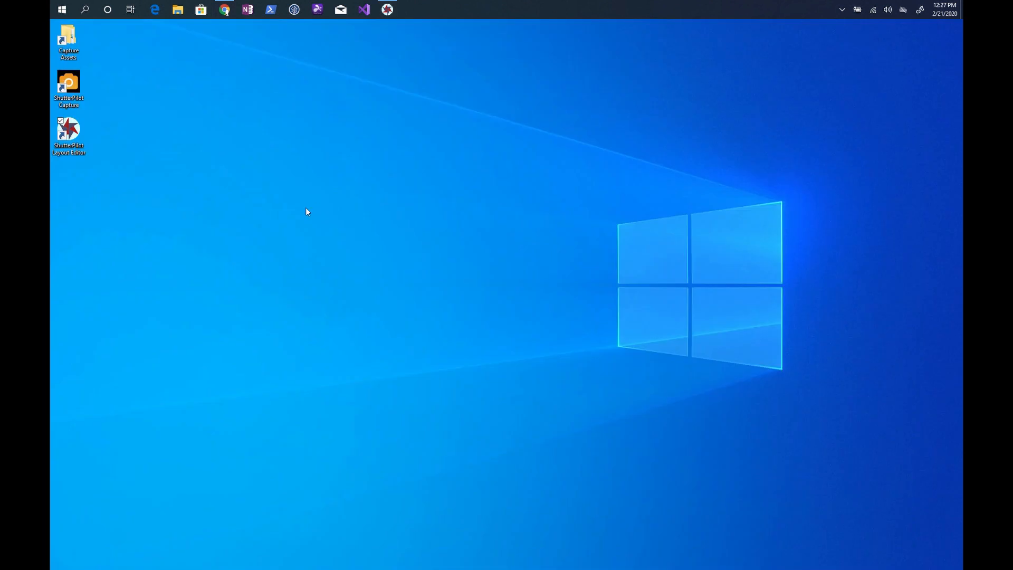
{"action": "double_click", "coordinate": [68, 38]}
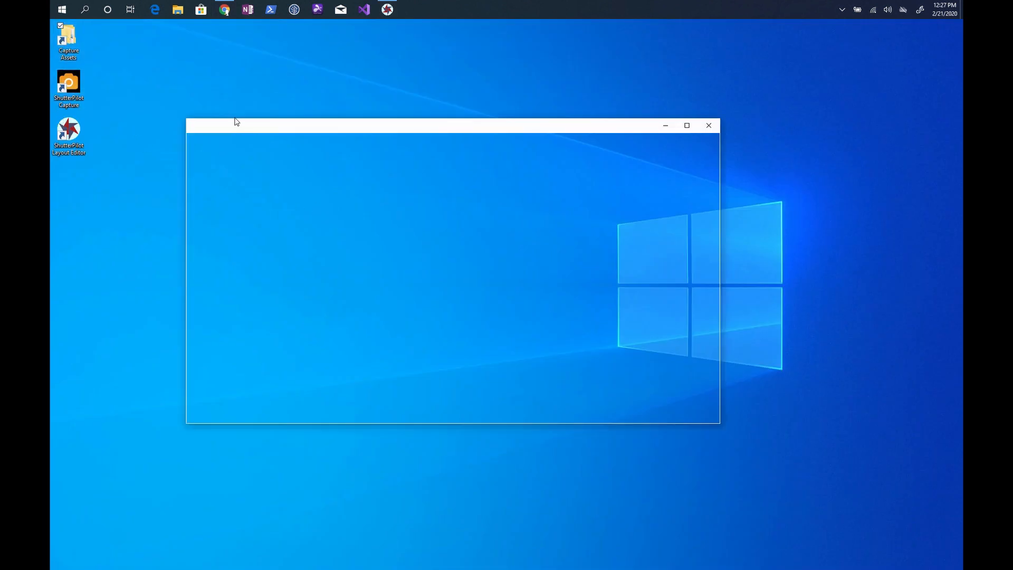
{"action": "double_click", "coordinate": [276, 210]}
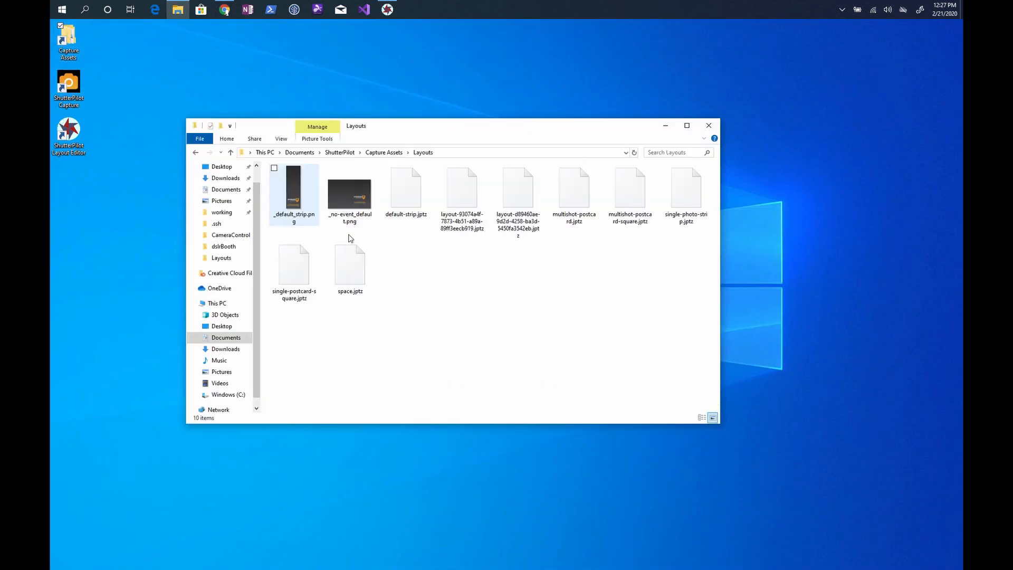
{"action": "left_click", "coordinate": [349, 283]}
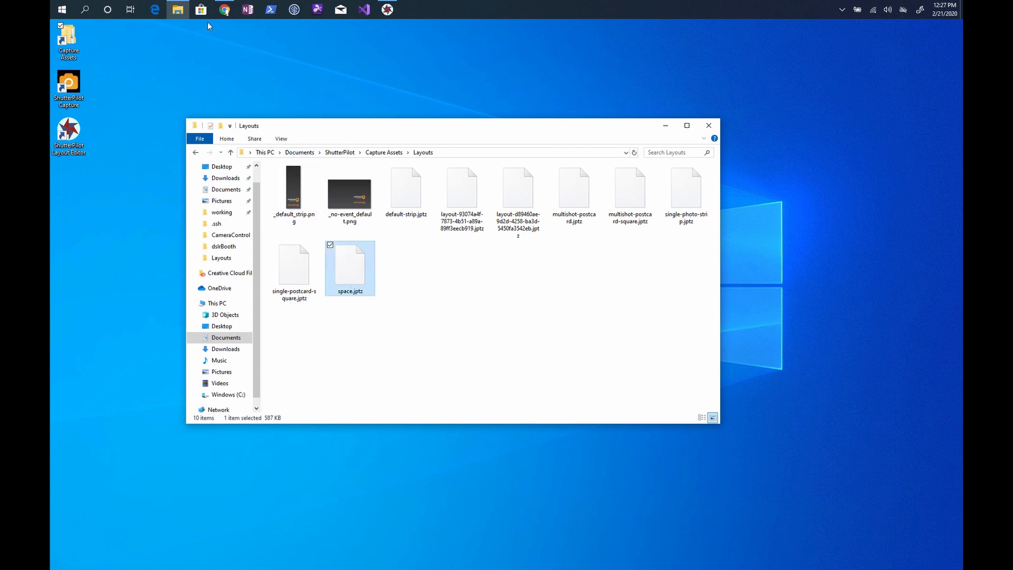
Step: Switch back to ShutterPilot Layout Editor and open layout-93074a4f-7873-4b51-a89a-89ff3eecb919.jptz
{"action": "left_click", "coordinate": [387, 9]}
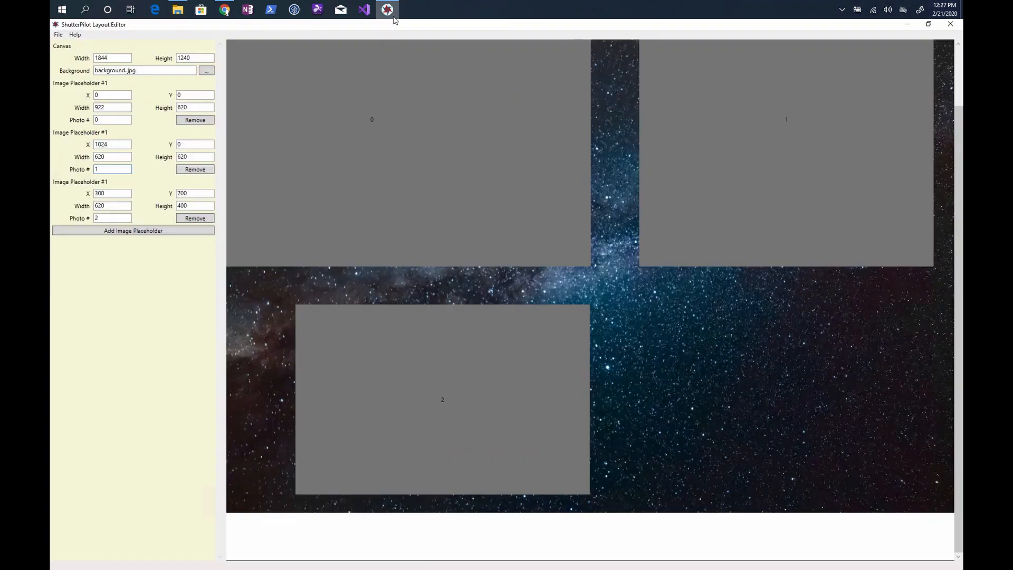
{"action": "left_click", "coordinate": [57, 35]}
{"action": "left_click", "coordinate": [66, 58]}
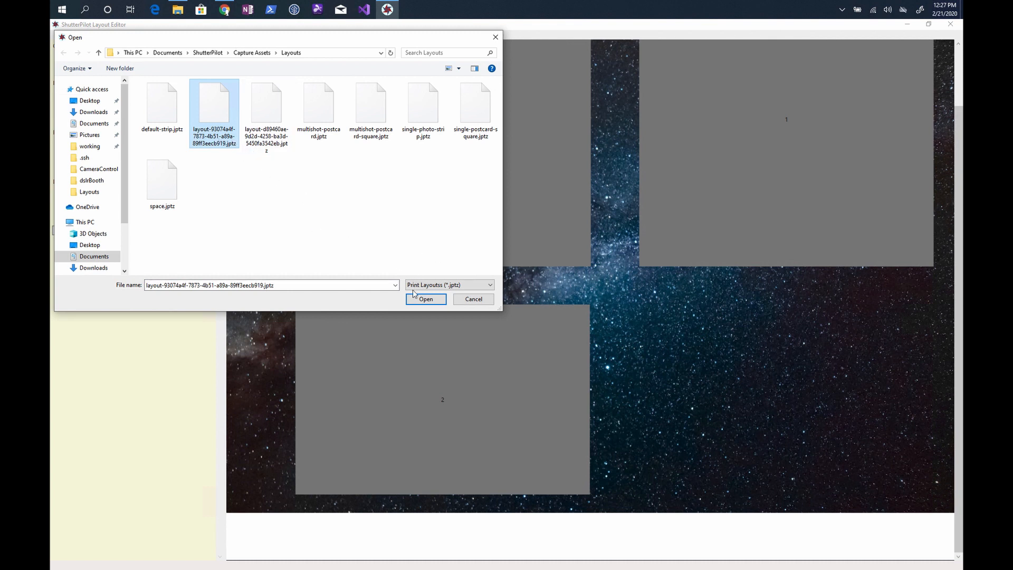
{"action": "left_click", "coordinate": [425, 299]}
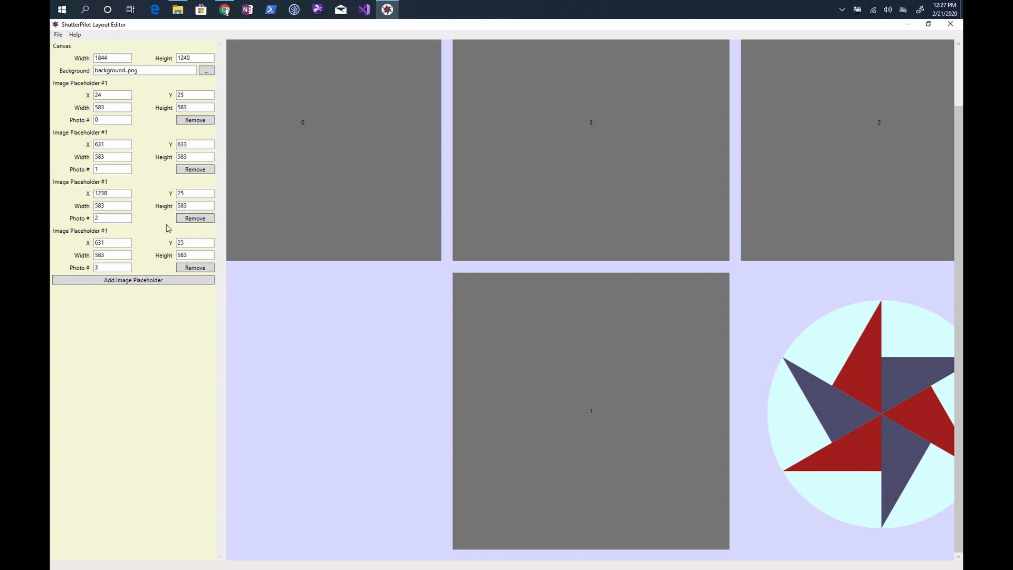
{"action": "left_click", "coordinate": [58, 35]}
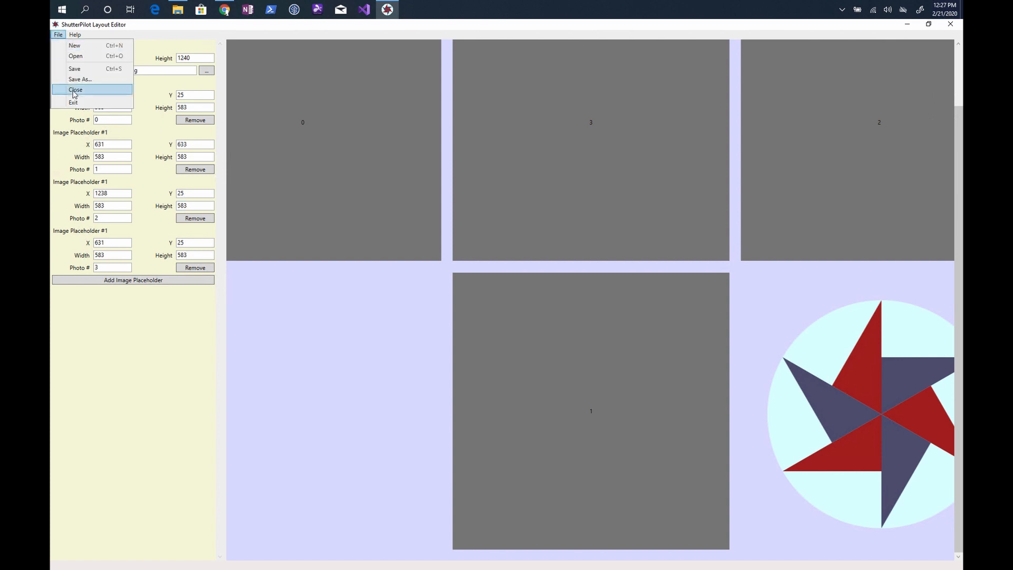
{"action": "left_click", "coordinate": [192, 40]}
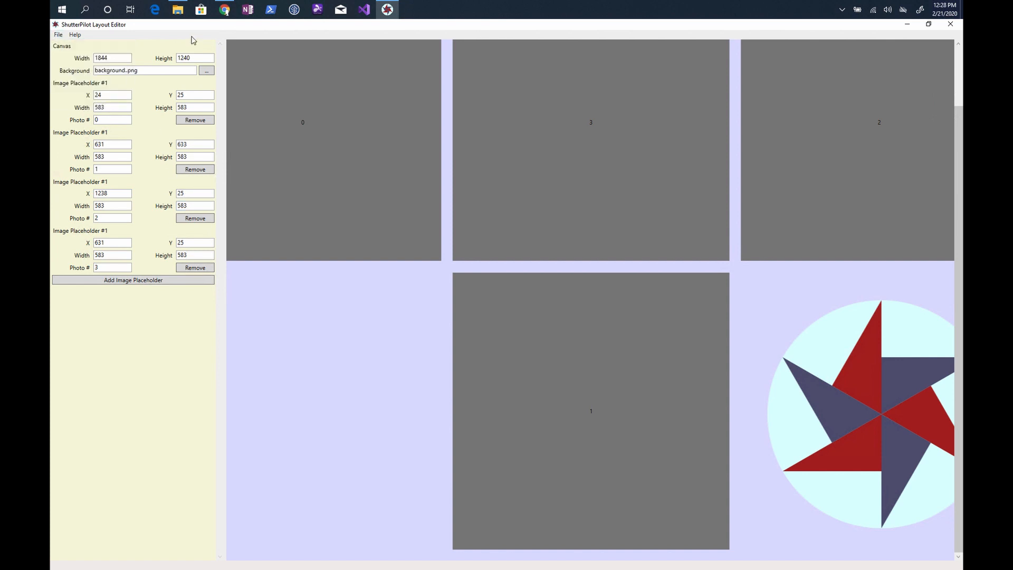